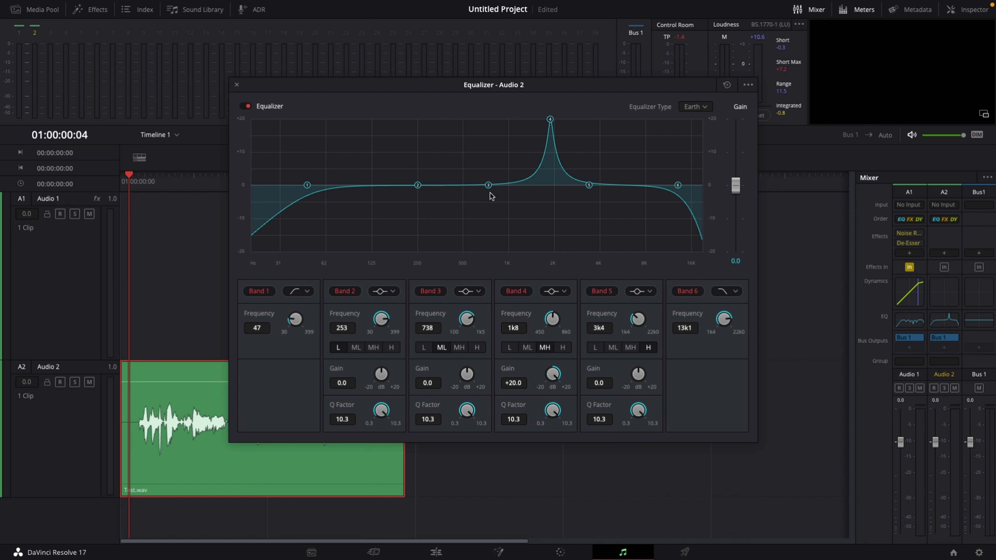
Sweep Band 4 of the Audio 2 equalizer to 1k2 during playback and cut its gain to -8.2 dB
{"action": "key", "text": "space"}
{"action": "mouse_move", "coordinate": [552, 320]}
{"action": "left_mouse_down"}
{"action": "mouse_move", "coordinate": [552, 331]}
{"action": "mouse_move", "coordinate": [539, 324]}
{"action": "left_mouse_up"}
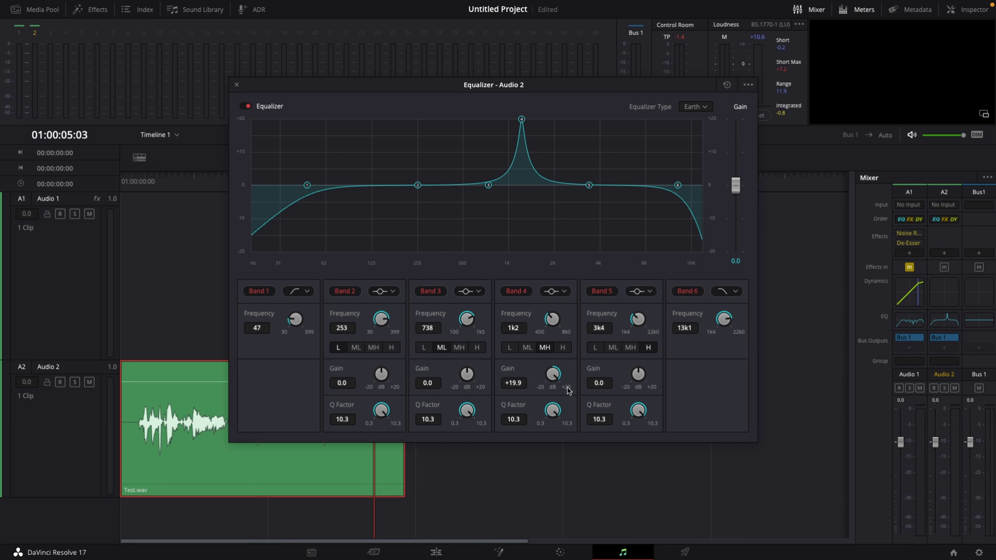
{"action": "left_click_drag", "start_coordinate": [568, 390], "coordinate": [426, 382]}
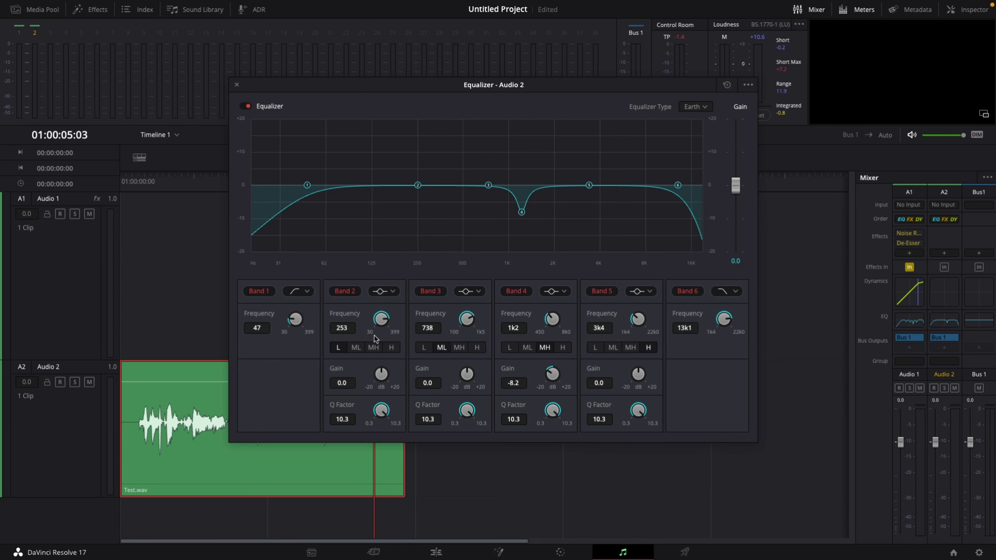
Boost Band 2 to +20 dB, sweep it to 256 Hz during playback, and cut its gain to -5.6 dB
{"action": "left_click_drag", "start_coordinate": [379, 386], "coordinate": [373, 282]}
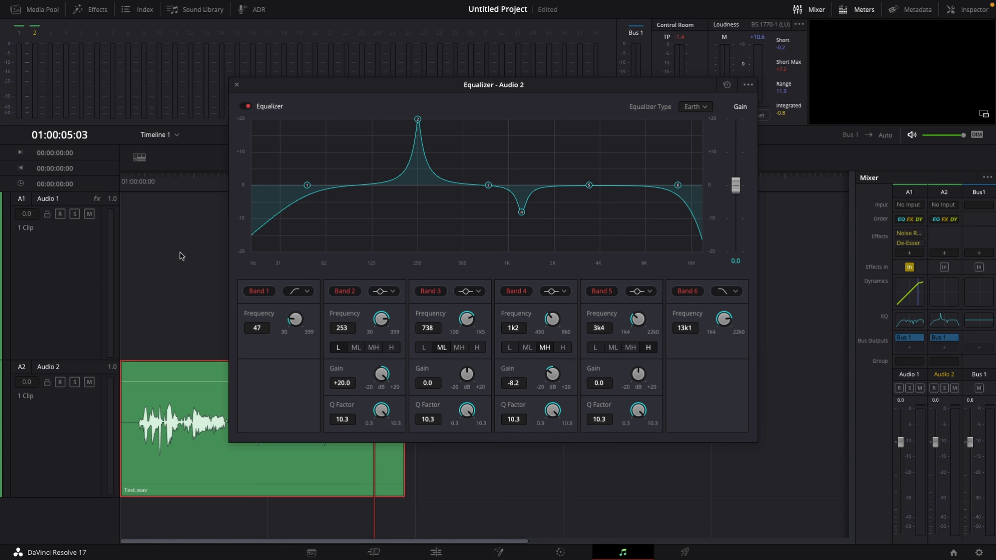
{"action": "left_click", "coordinate": [132, 180]}
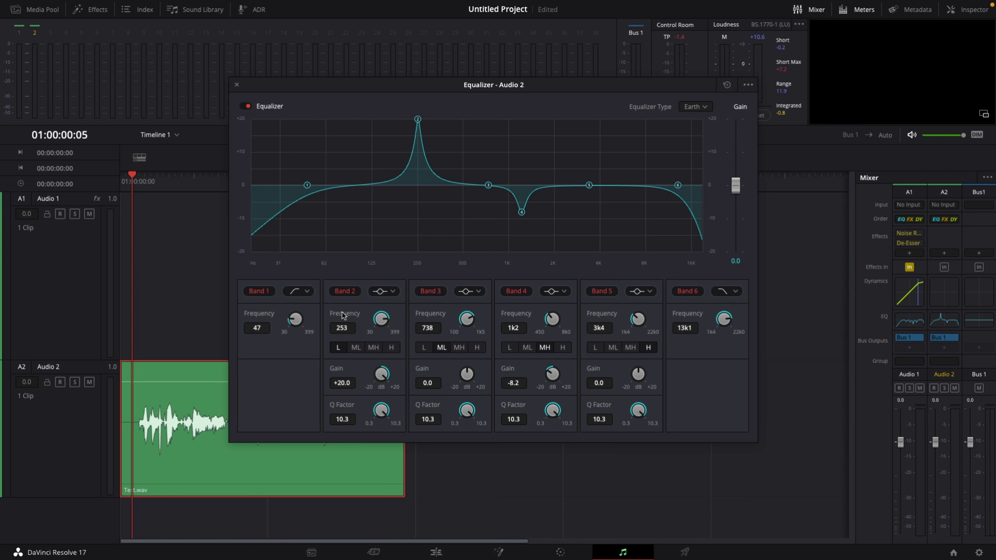
{"action": "key", "text": "space"}
{"action": "left_click_drag", "start_coordinate": [390, 333], "coordinate": [391, 333]}
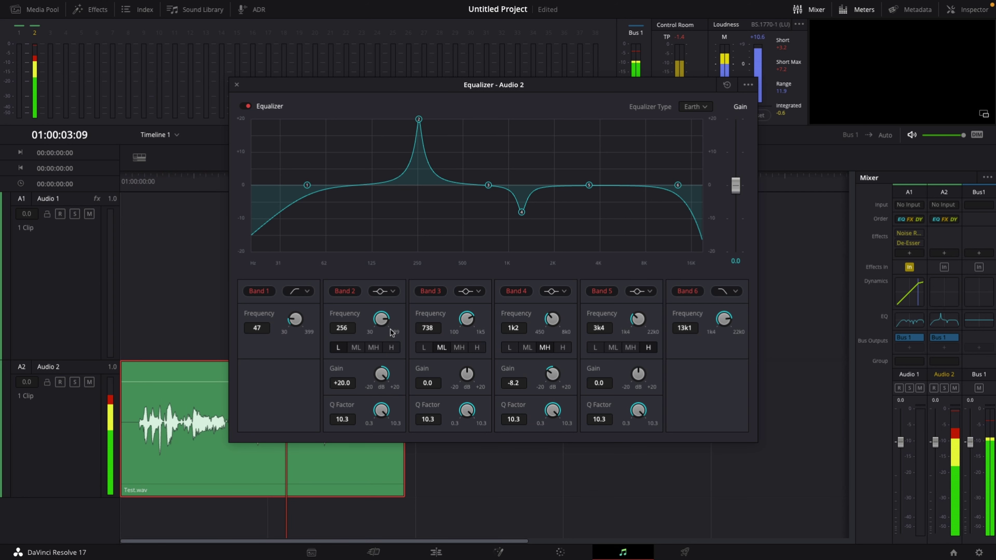
{"action": "key", "text": "space"}
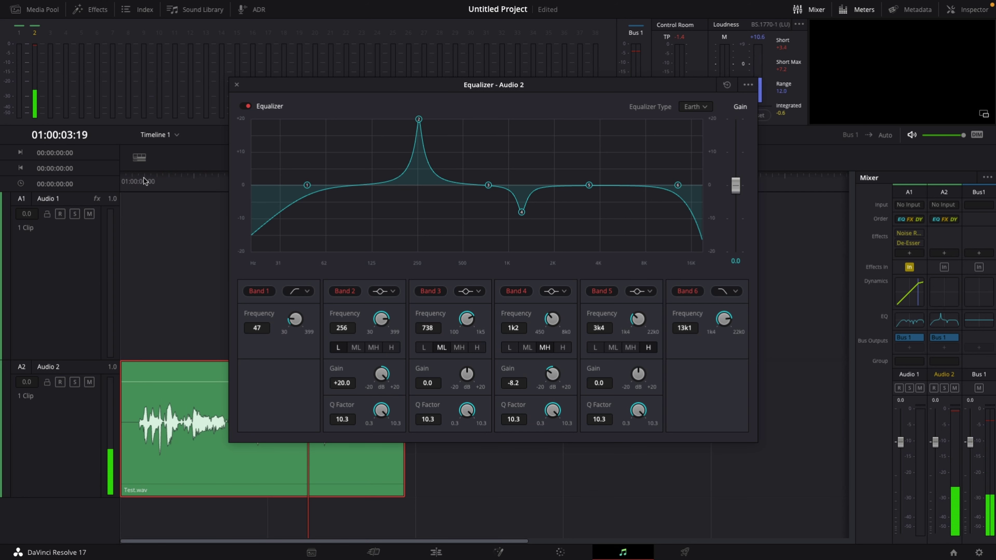
{"action": "key", "text": "Home"}
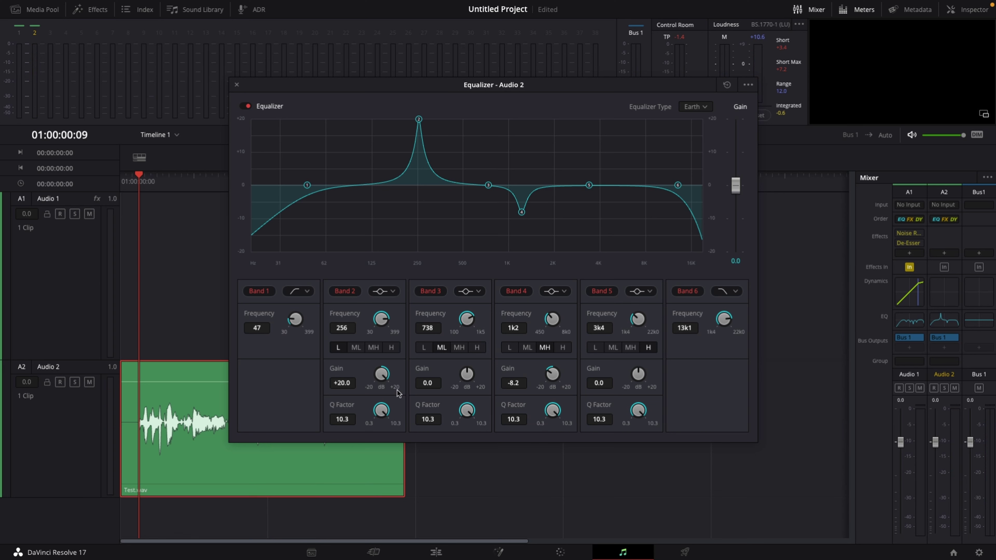
{"action": "left_click_drag", "start_coordinate": [397, 392], "coordinate": [269, 372]}
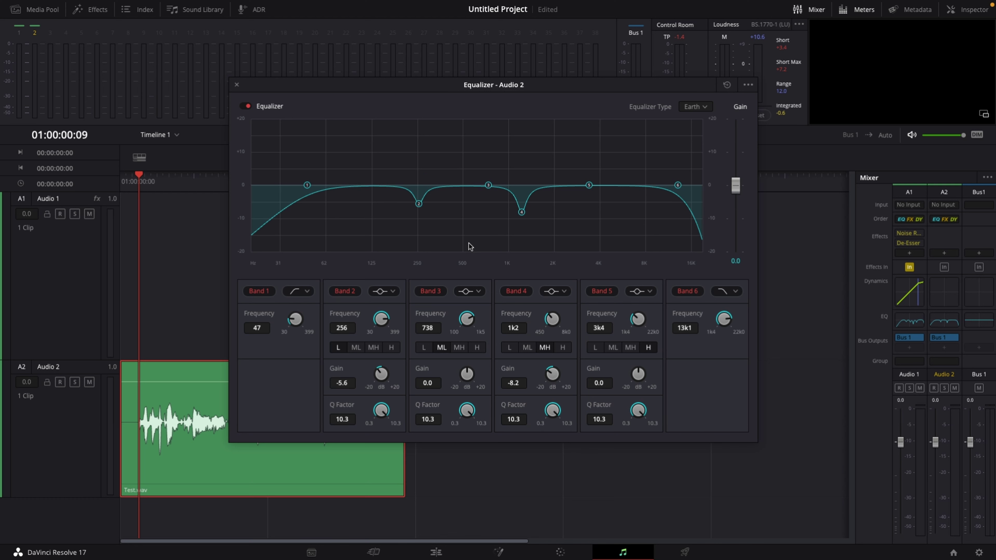
Boost Band 3 to +20 dB, sweep it to 554 Hz during playback, and cut its gain to -6.8 dB
{"action": "left_click_drag", "start_coordinate": [467, 318], "coordinate": [465, 318]}
{"action": "left_click_drag", "start_coordinate": [456, 387], "coordinate": [573, 383]}
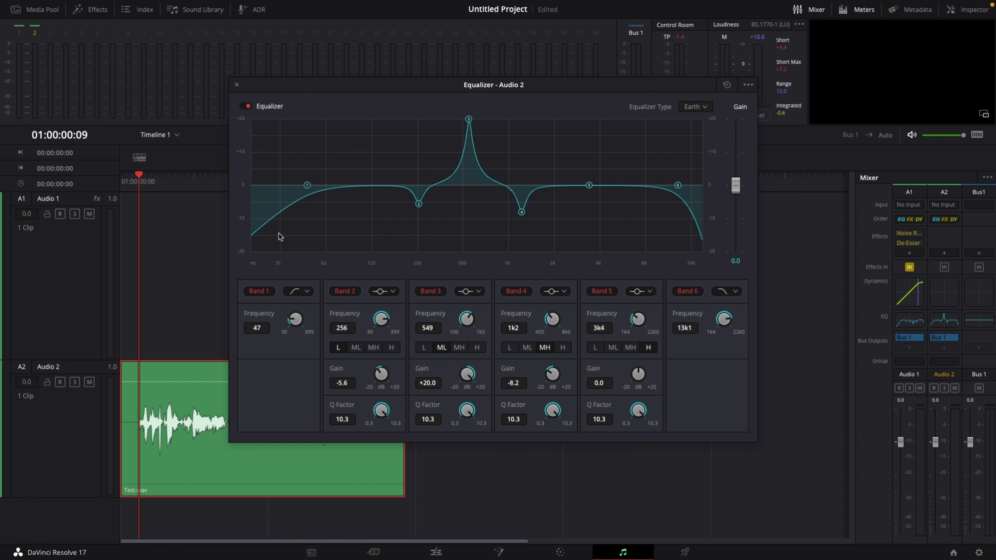
{"action": "left_click_drag", "start_coordinate": [140, 179], "coordinate": [119, 180]}
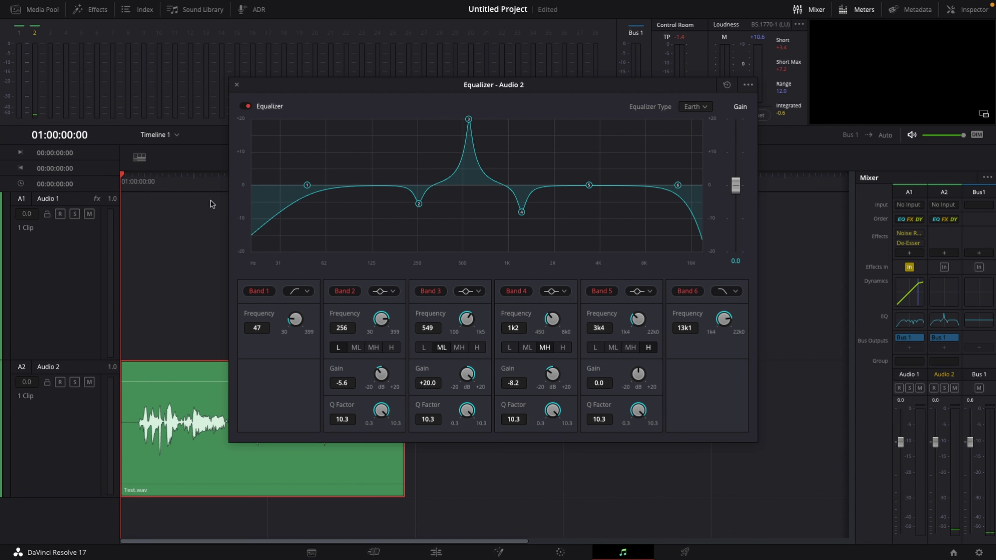
{"action": "key", "text": "space"}
{"action": "left_click_drag", "start_coordinate": [475, 316], "coordinate": [457, 333]}
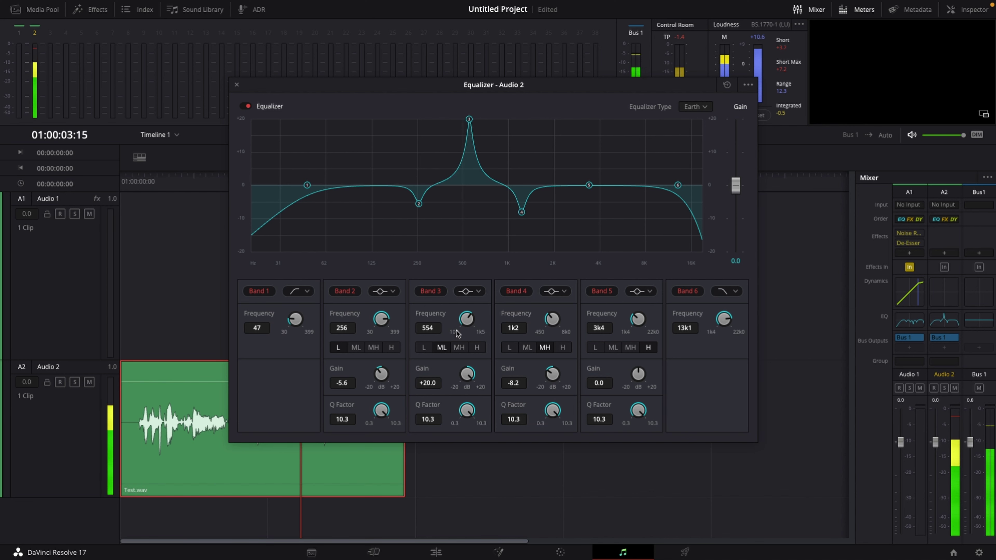
{"action": "key", "text": "space"}
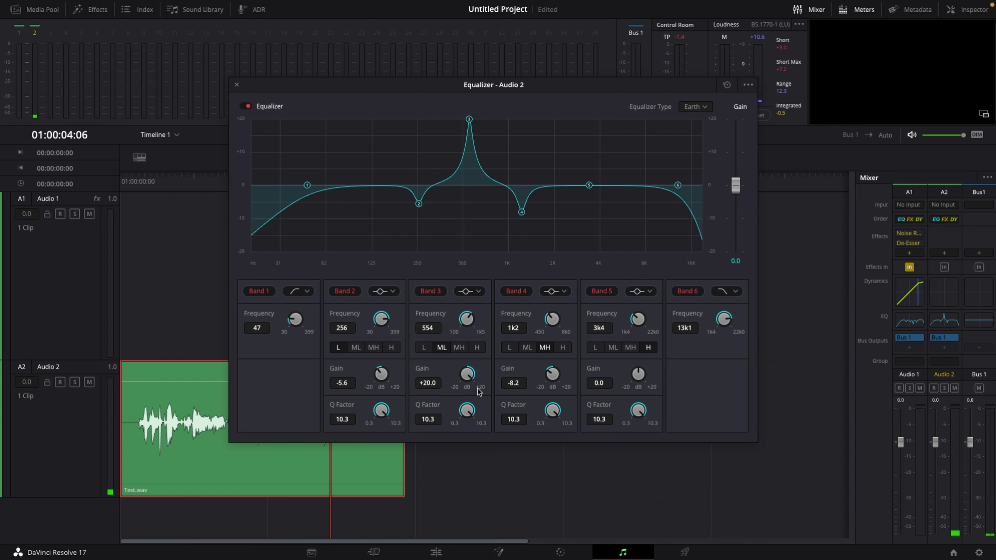
{"action": "left_click_drag", "start_coordinate": [478, 390], "coordinate": [343, 369]}
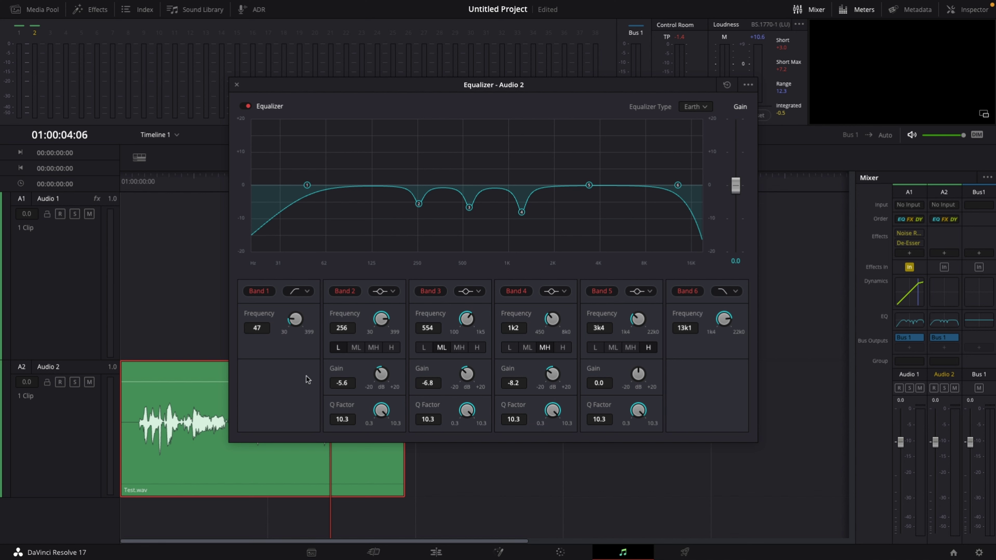
Boost Band 5 to +20 dB to audition 3k4 from the clip's start, and cut its gain to -5.3 dB
{"action": "left_click_drag", "start_coordinate": [631, 390], "coordinate": [820, 390]}
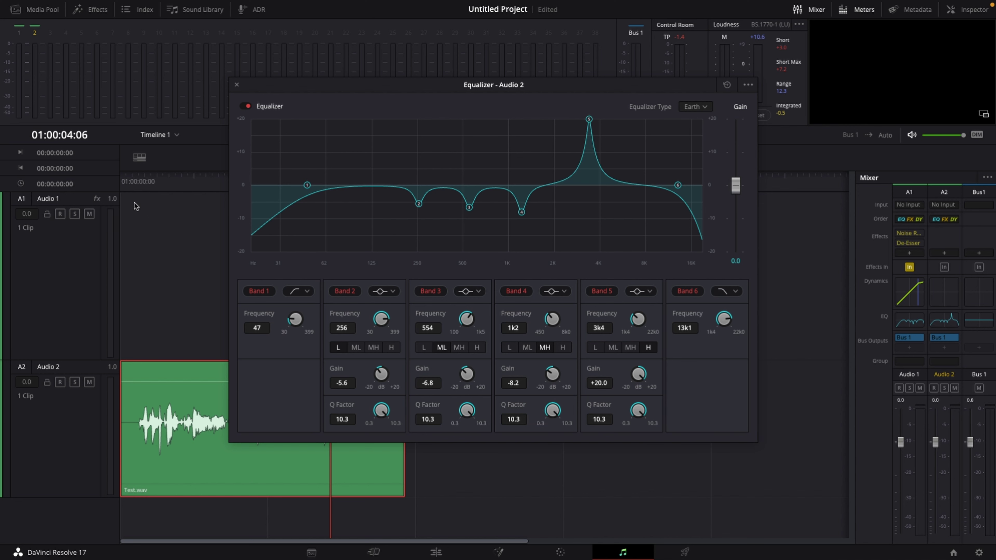
{"action": "left_click", "coordinate": [128, 181]}
{"action": "key", "text": "space"}
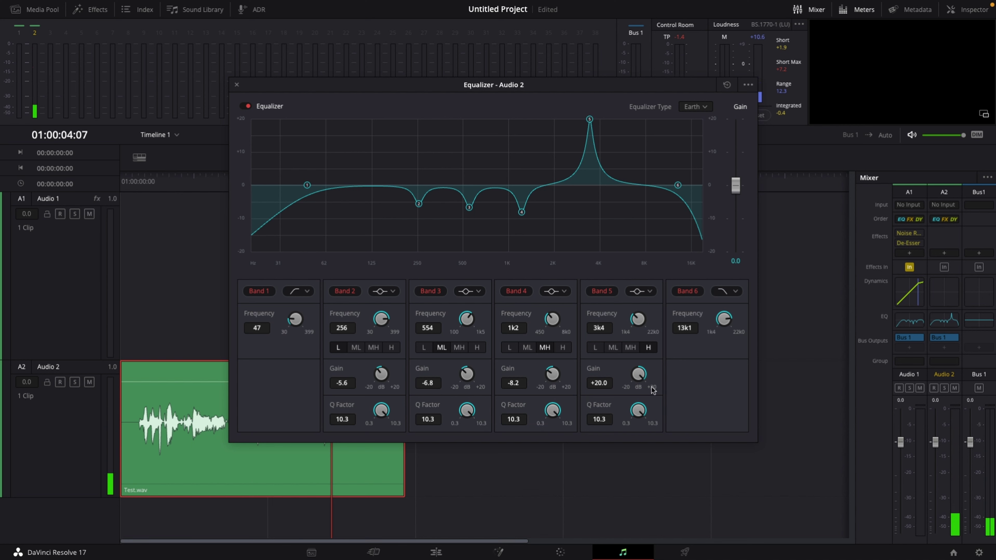
{"action": "left_click_drag", "start_coordinate": [639, 377], "coordinate": [522, 373]}
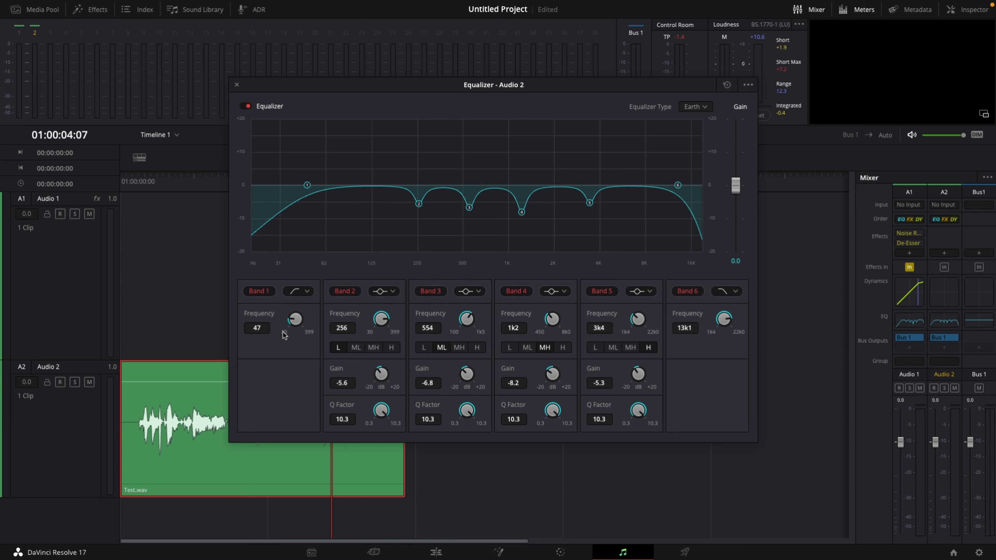
Set Band 1's frequency to 83 Hz and Band 6's to 14k6, and play the clip back from the start
{"action": "left_click_drag", "start_coordinate": [284, 334], "coordinate": [310, 334]}
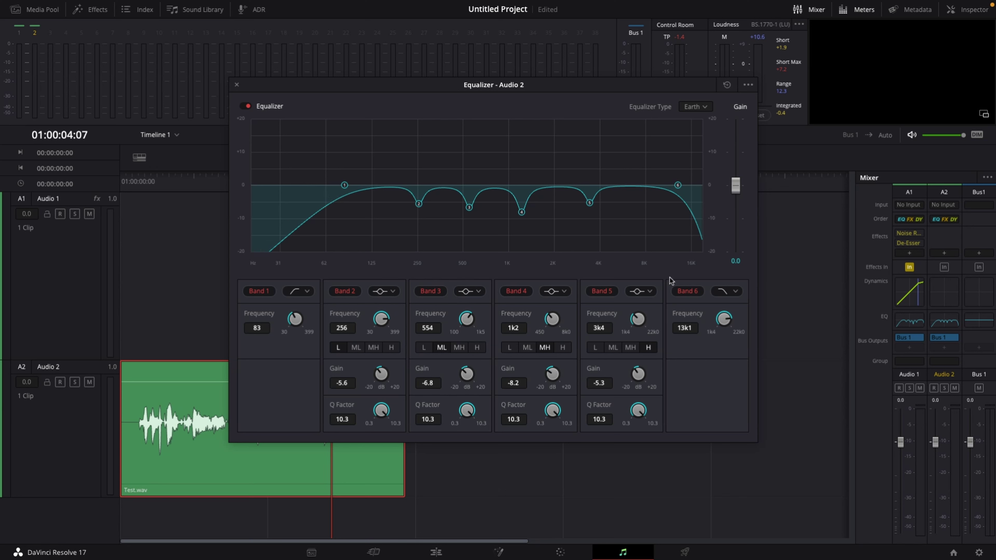
{"action": "left_click_drag", "start_coordinate": [712, 332], "coordinate": [717, 331]}
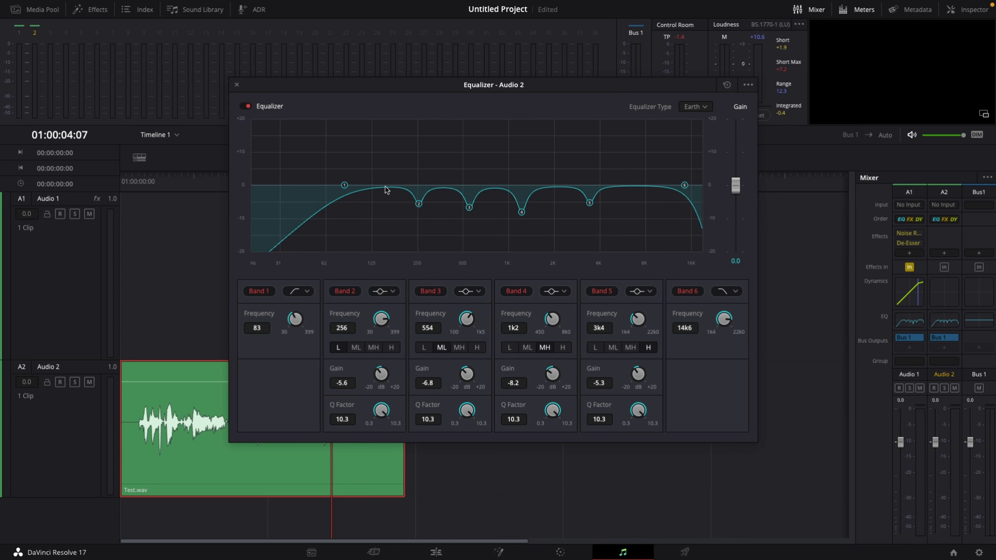
{"action": "left_click", "coordinate": [127, 183]}
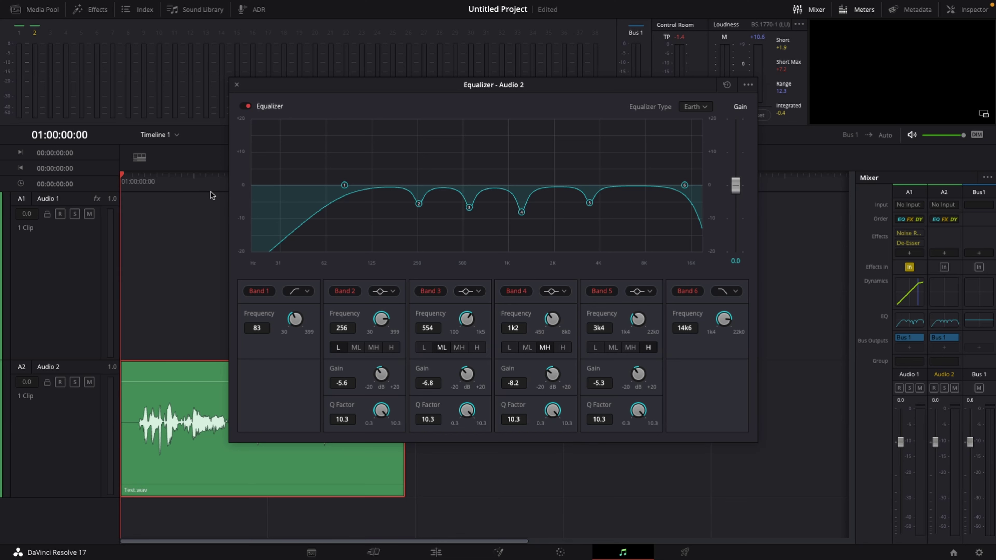
{"action": "key", "text": "space"}
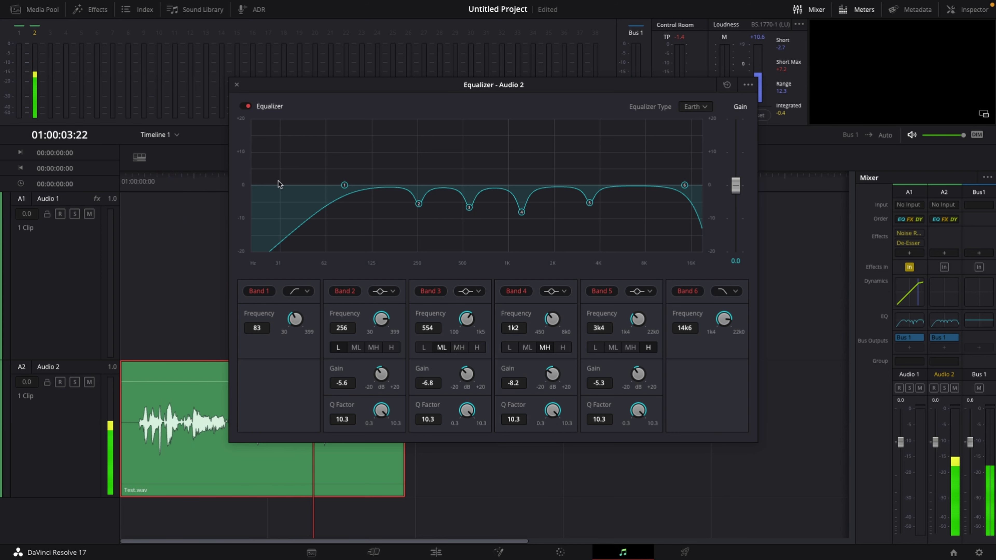
{"action": "left_click", "coordinate": [125, 180]}
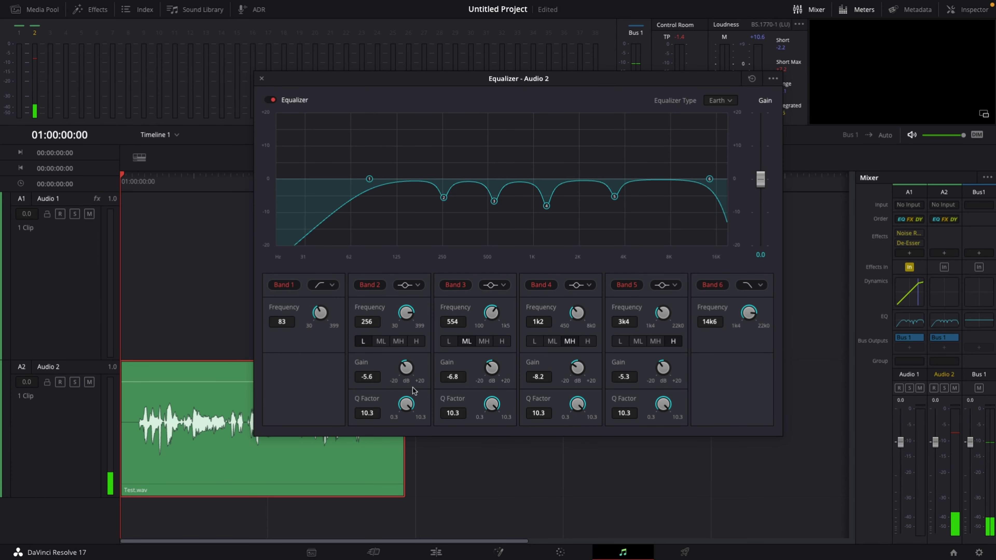
Set the Q factors of Bands 2 to 5 to 4.6, 5.4, 6.1 and 7.2, with Band 4 gain -12.6 and Band 5 gain -5.7
{"action": "left_click_drag", "start_coordinate": [410, 419], "coordinate": [373, 415]}
{"action": "left_click_drag", "start_coordinate": [478, 419], "coordinate": [471, 416]}
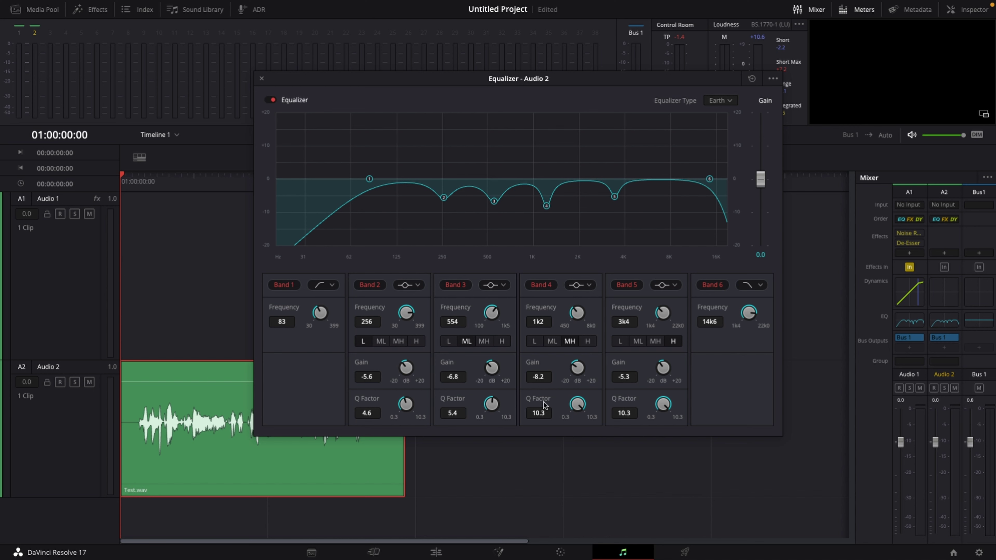
{"action": "left_click_drag", "start_coordinate": [587, 421], "coordinate": [560, 419]}
{"action": "left_click_drag", "start_coordinate": [592, 383], "coordinate": [572, 381]}
{"action": "left_click_drag", "start_coordinate": [673, 418], "coordinate": [648, 416]}
{"action": "left_click_drag", "start_coordinate": [673, 381], "coordinate": [663, 378]}
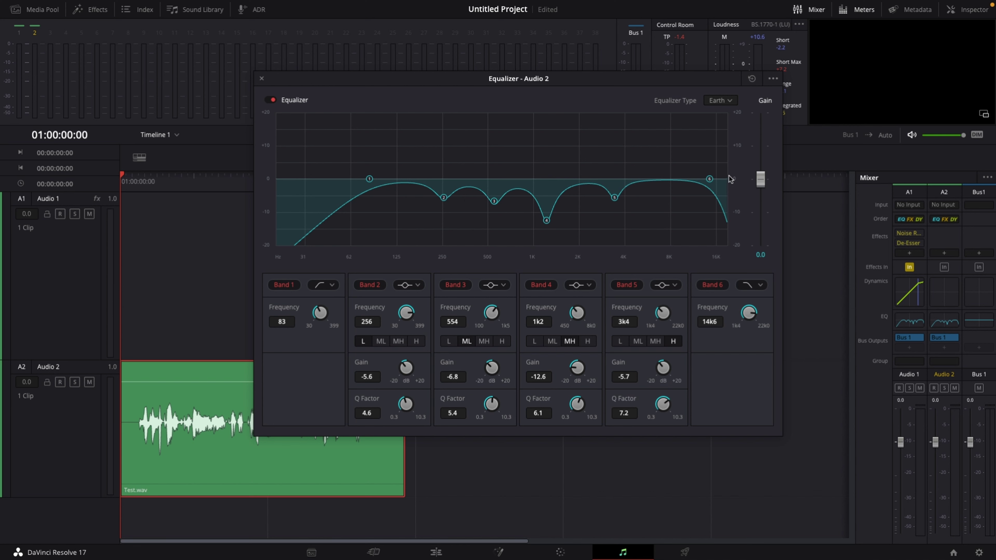
Raise the equalizer's overall gain to 0.9, play the clip to check the result, and close the equalizer
{"action": "left_click_drag", "start_coordinate": [760, 182], "coordinate": [759, 179]}
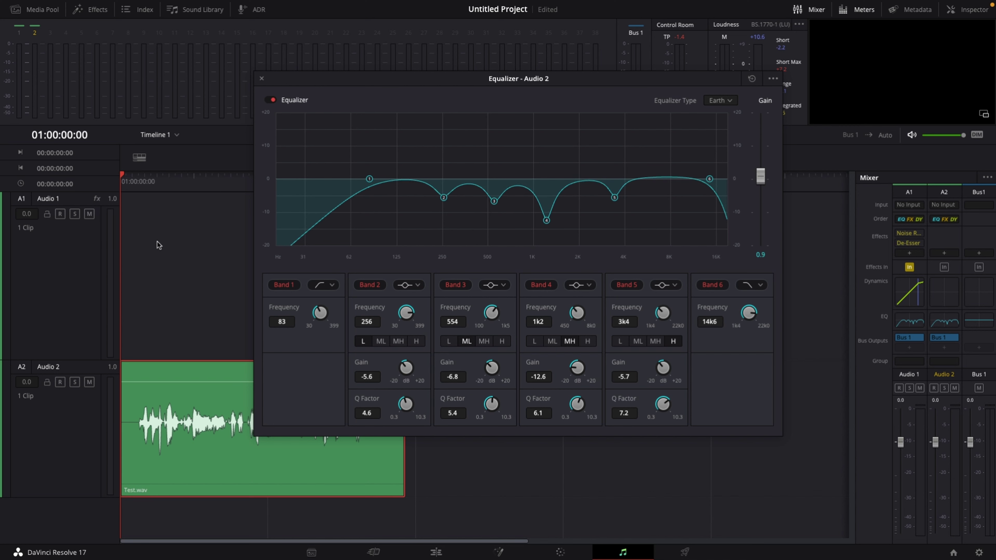
{"action": "key", "text": "space"}
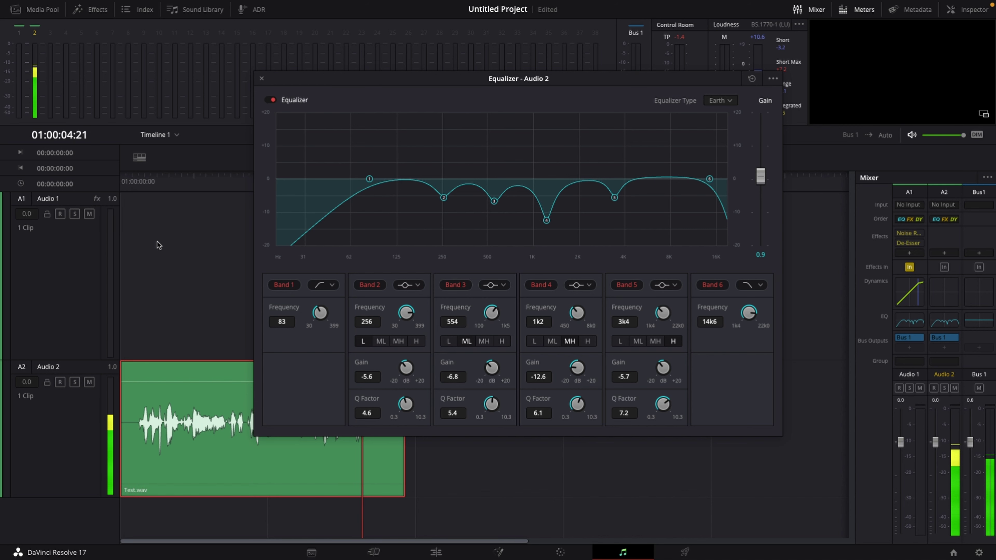
{"action": "key", "text": "space"}
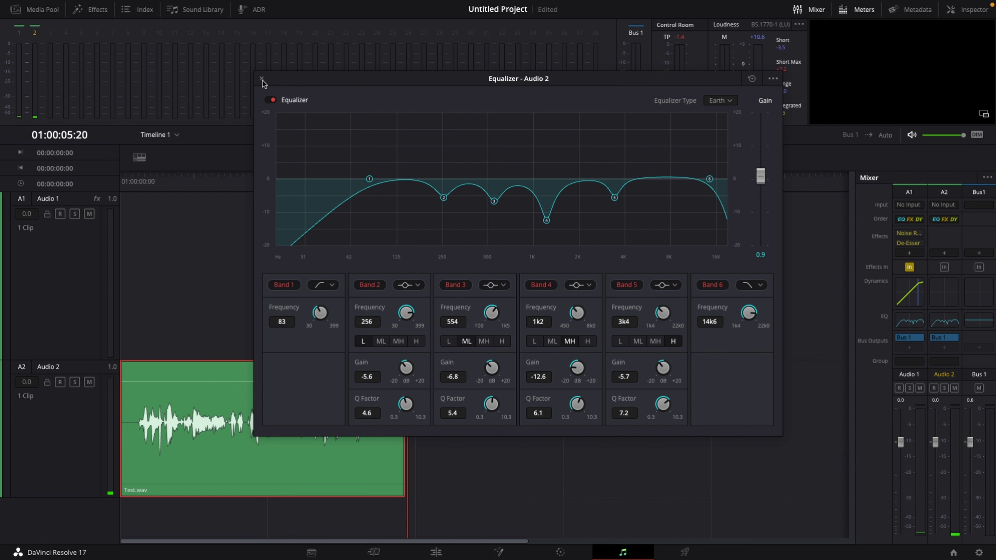
{"action": "left_click", "coordinate": [261, 79]}
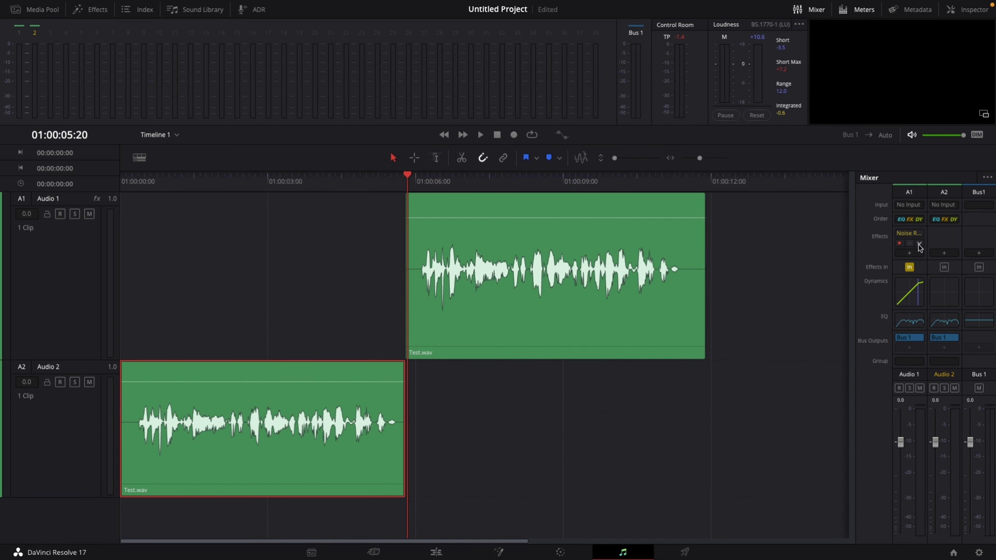
Add the De-Esser and Noise Reduction restoration effects to the Audio 2 track
{"action": "left_click", "coordinate": [943, 253]}
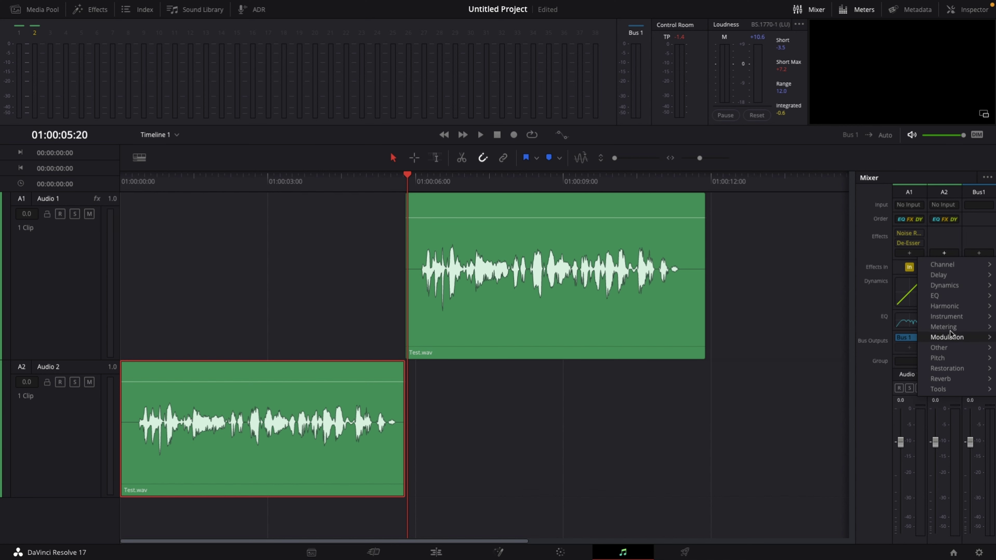
{"action": "mouse_move", "coordinate": [943, 372]}
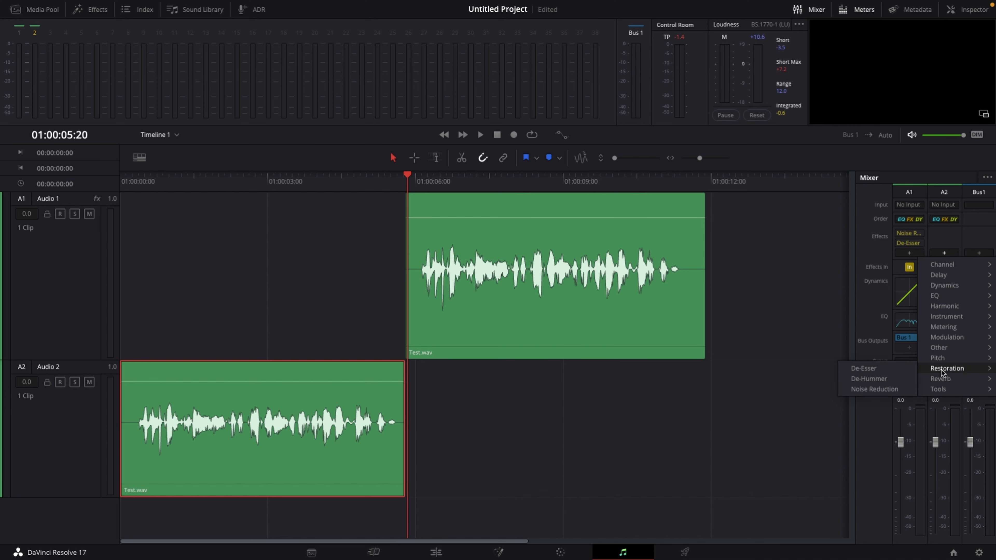
{"action": "left_click", "coordinate": [896, 371]}
{"action": "left_click", "coordinate": [944, 253]}
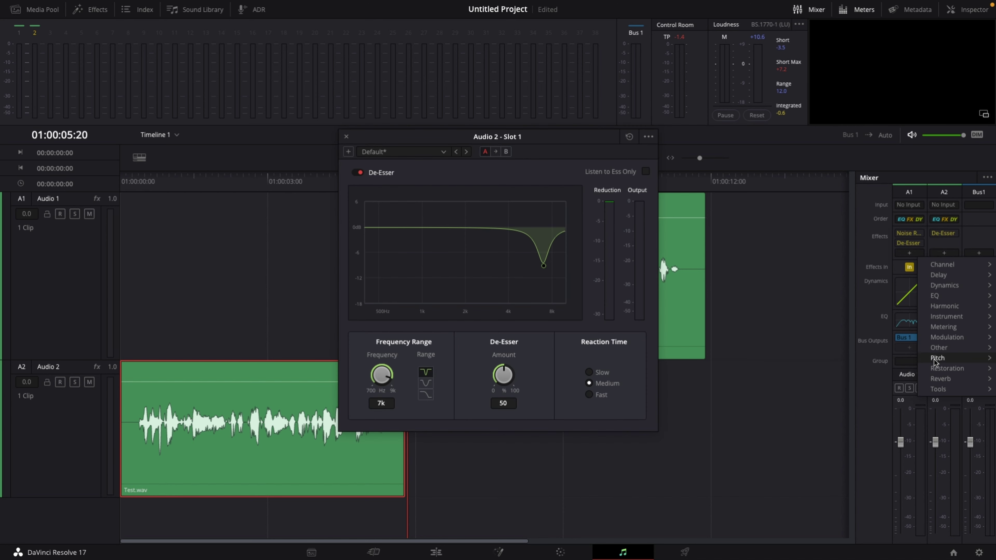
{"action": "mouse_move", "coordinate": [943, 371]}
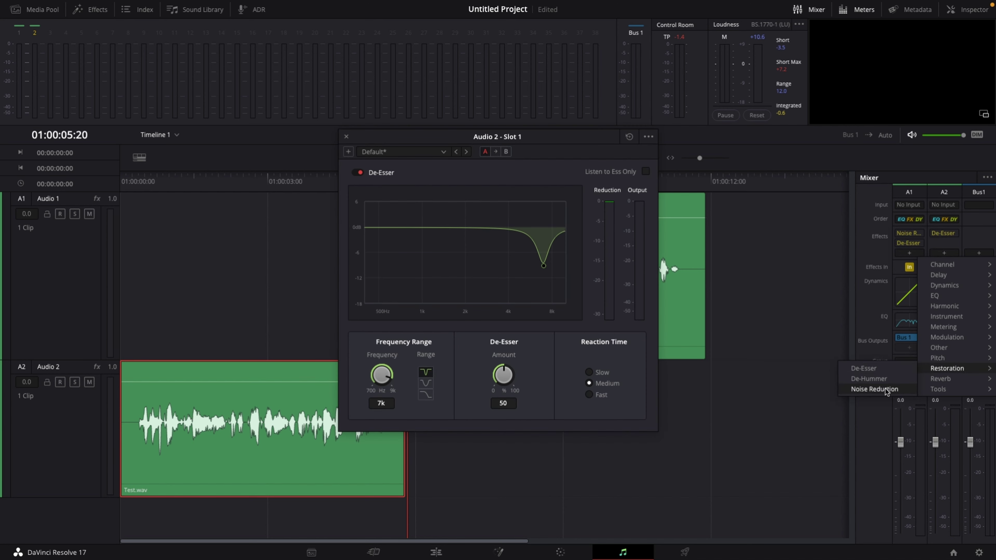
{"action": "left_click", "coordinate": [875, 388]}
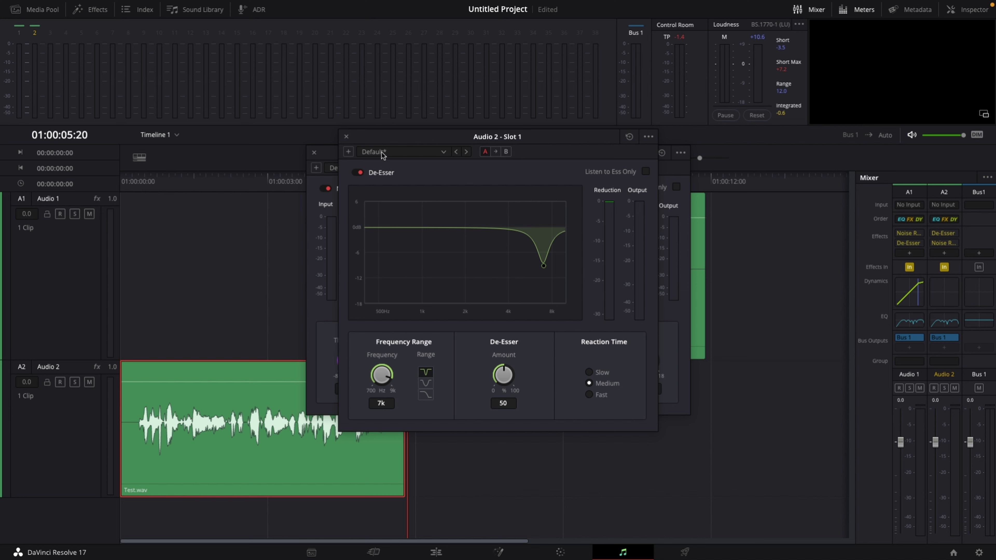
Apply the Male ESS preset to Audio 2's De-Esser, close it, and reposition the Noise Reduction window
{"action": "left_click", "coordinate": [444, 153]}
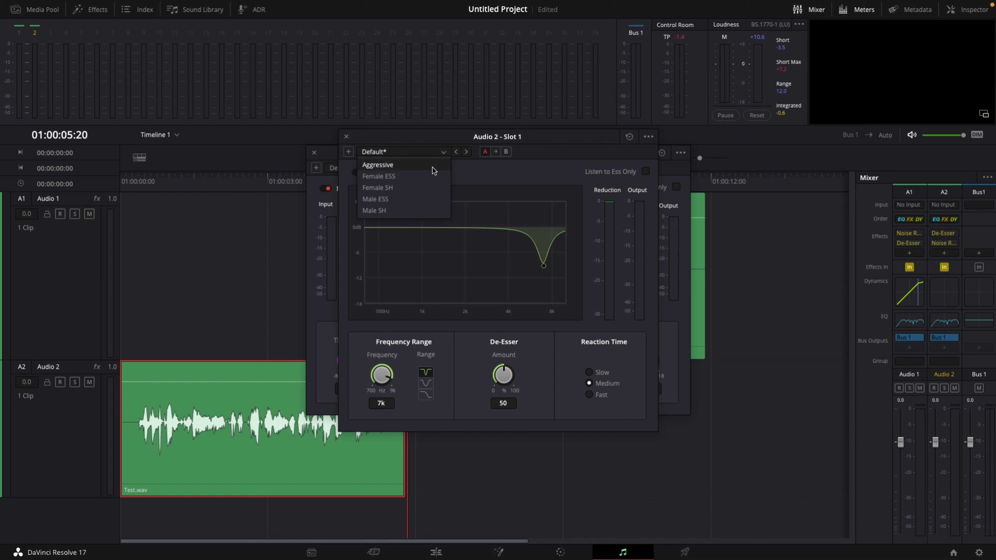
{"action": "left_click", "coordinate": [390, 200]}
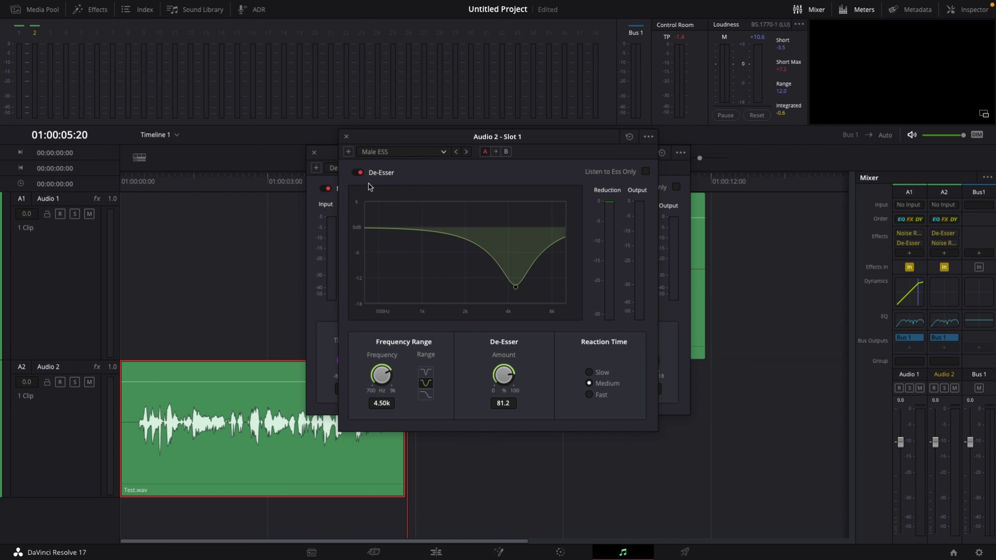
{"action": "left_click", "coordinate": [346, 137]}
{"action": "left_click_drag", "start_coordinate": [412, 152], "coordinate": [470, 147]}
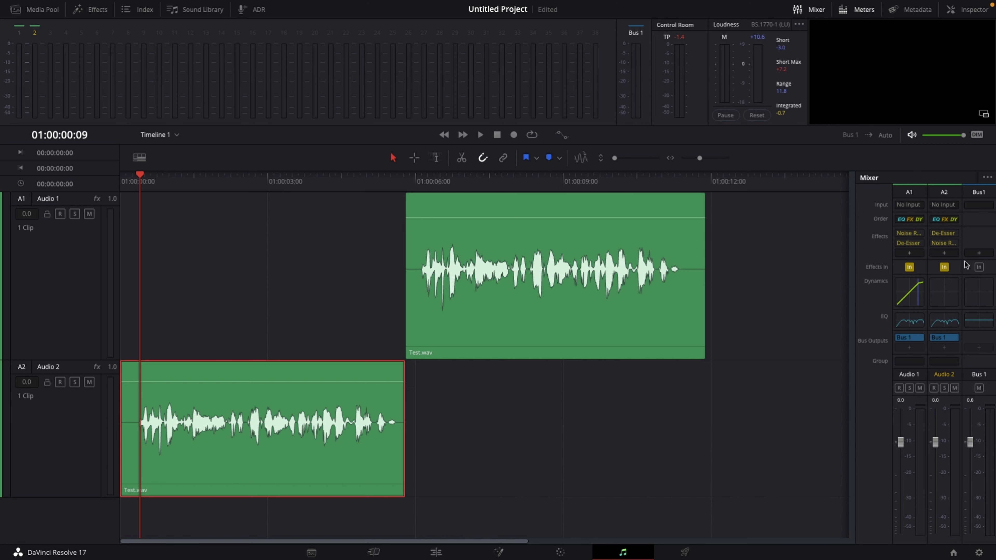
Open Audio 2's dynamics, enable the Compressor, and set its ratio to 4.0:1
{"action": "double_click", "coordinate": [946, 293]}
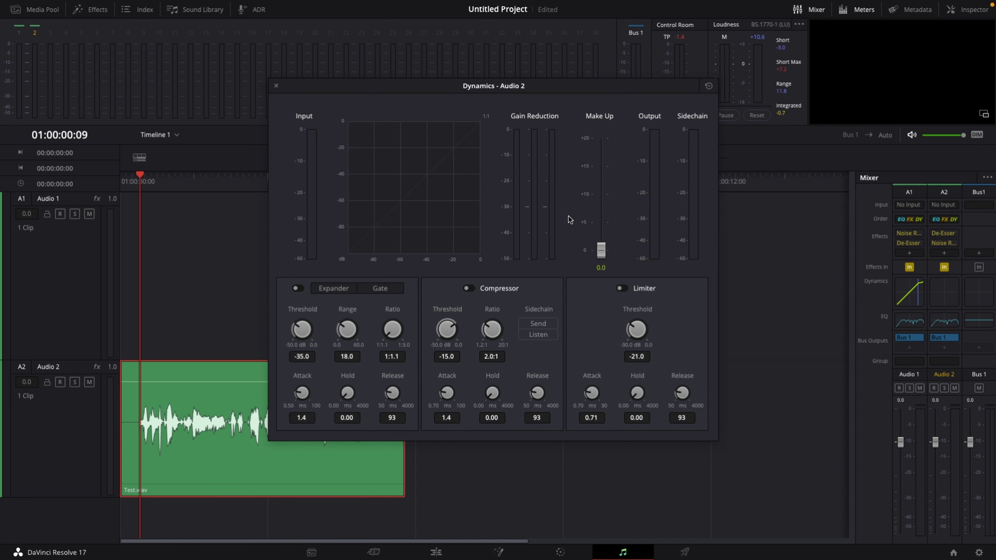
{"action": "left_click", "coordinate": [472, 288]}
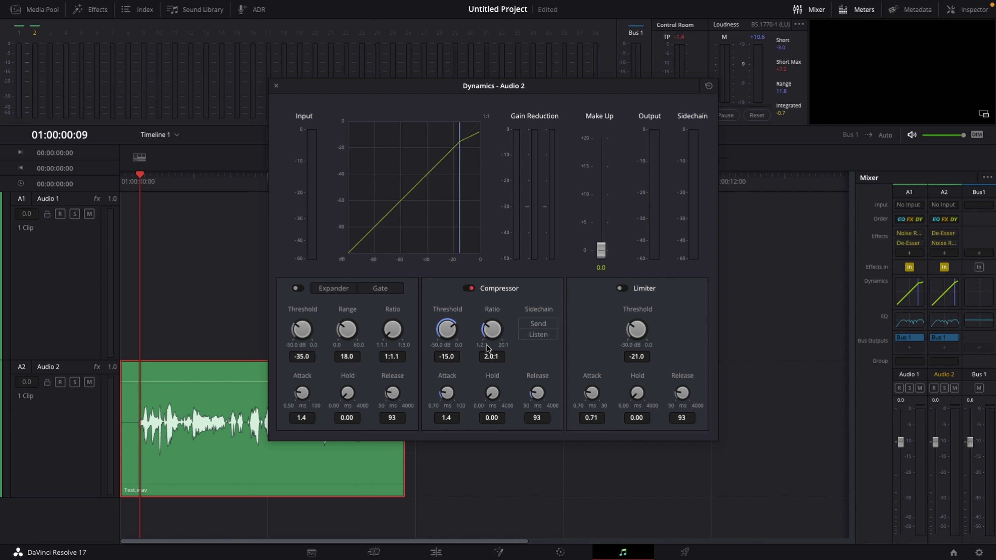
{"action": "left_click_drag", "start_coordinate": [486, 347], "coordinate": [418, 222]}
{"action": "key", "text": "space"}
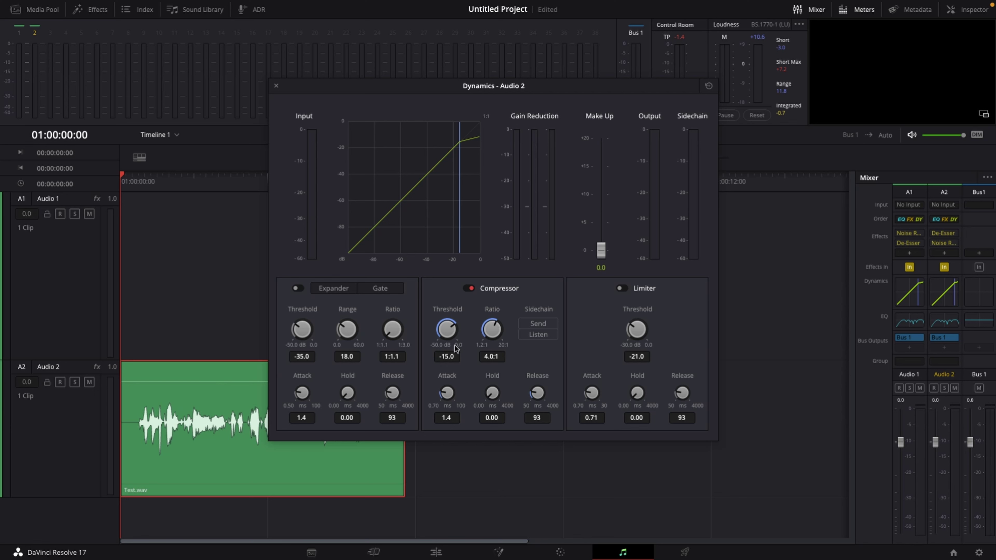
Try lower Compressor thresholds on Audio 2, resetting once to the default, and settle on a threshold of -18.8
{"action": "left_click_drag", "start_coordinate": [456, 347], "coordinate": [411, 343]}
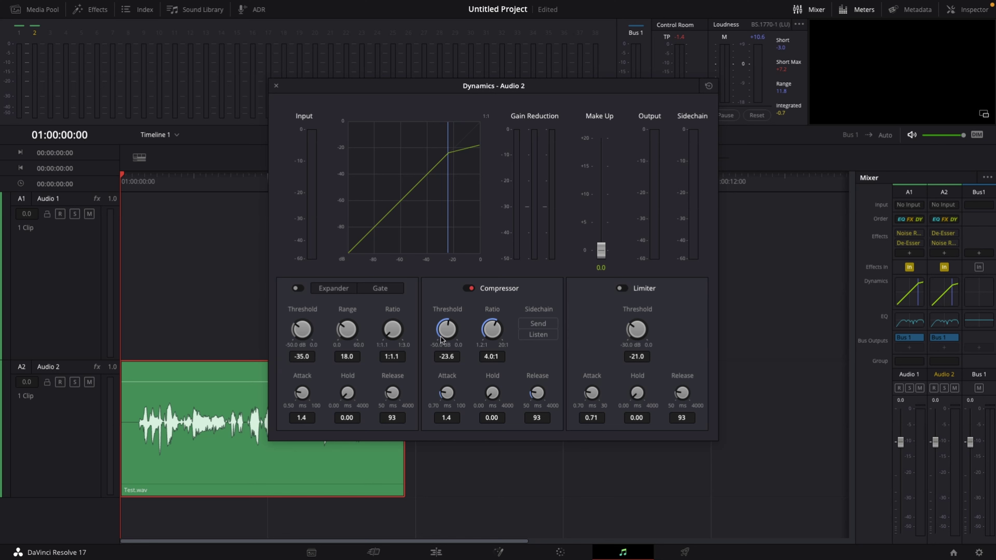
{"action": "double_click", "coordinate": [430, 345]}
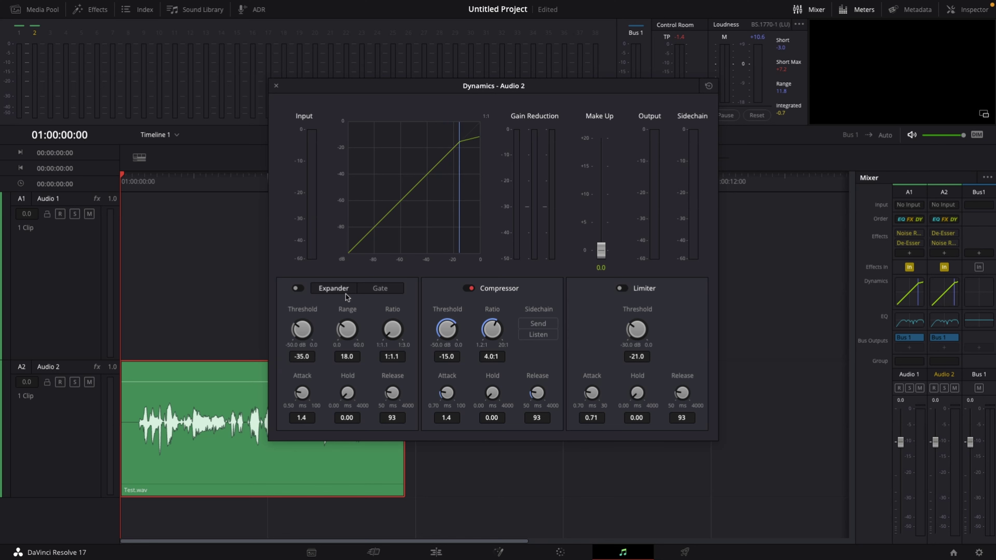
{"action": "left_click_drag", "start_coordinate": [446, 329], "coordinate": [446, 341]}
Play the Audio 2 clip, then replay it from 01:00:00:09 to check the compressor's gain reduction and output levels
{"action": "key", "text": "space"}
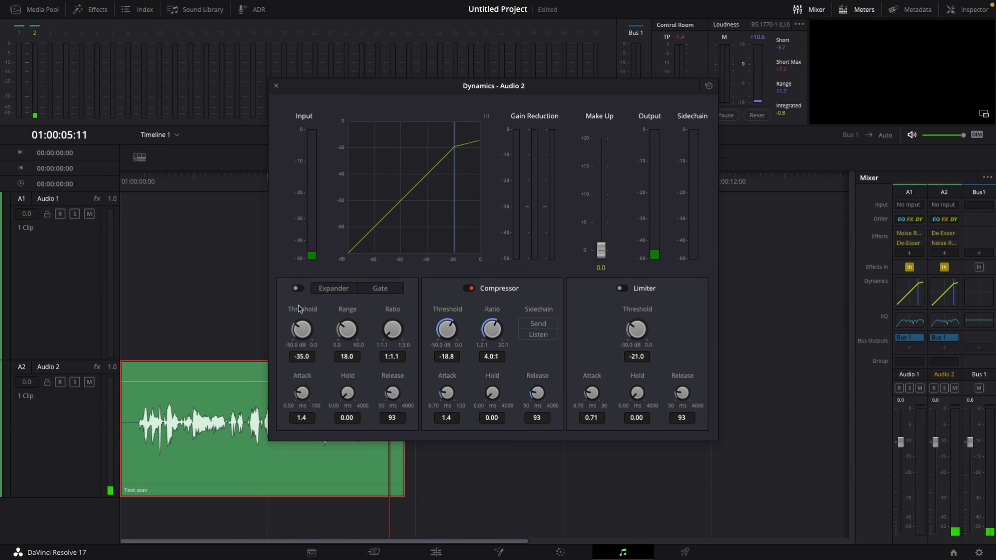
{"action": "left_click", "coordinate": [137, 186]}
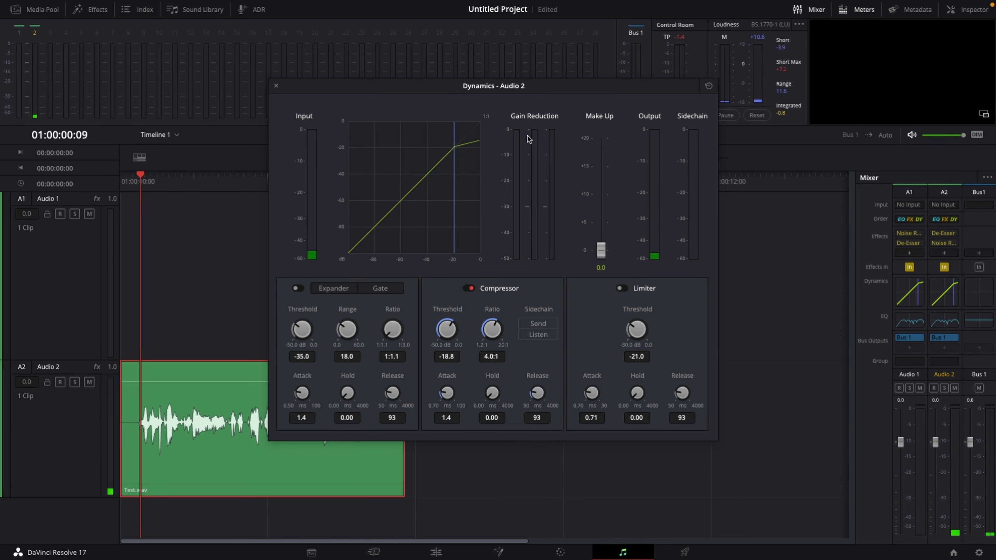
{"action": "key", "text": "space"}
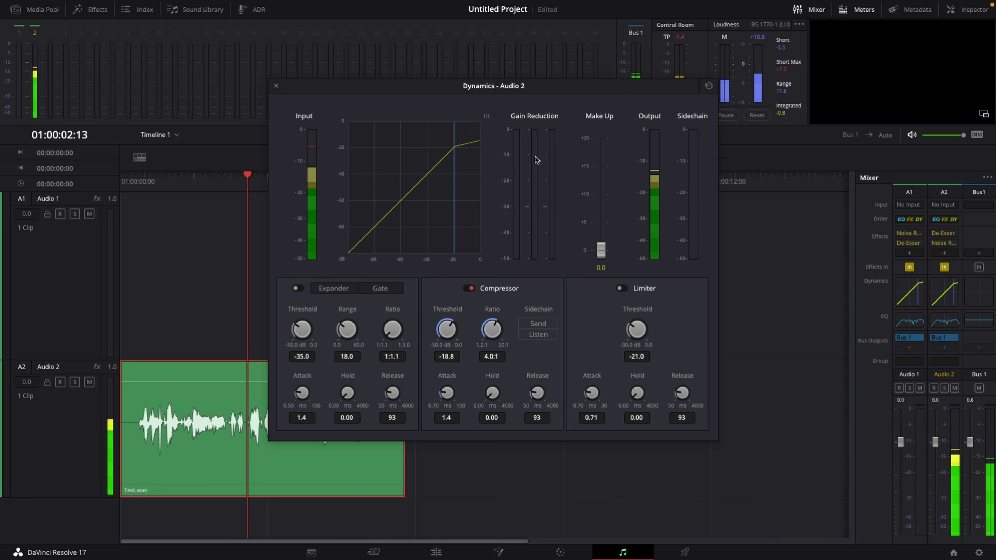
{"action": "key", "text": "space"}
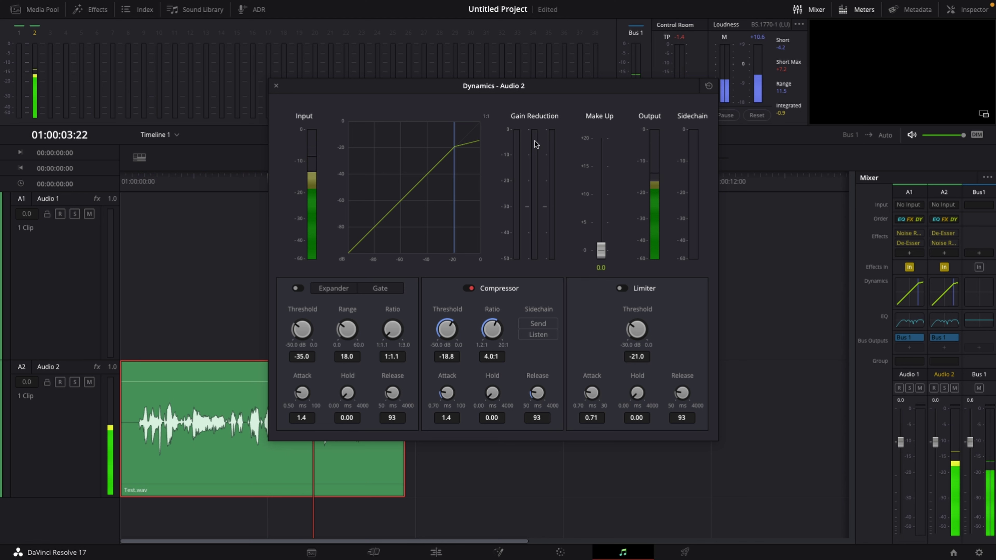